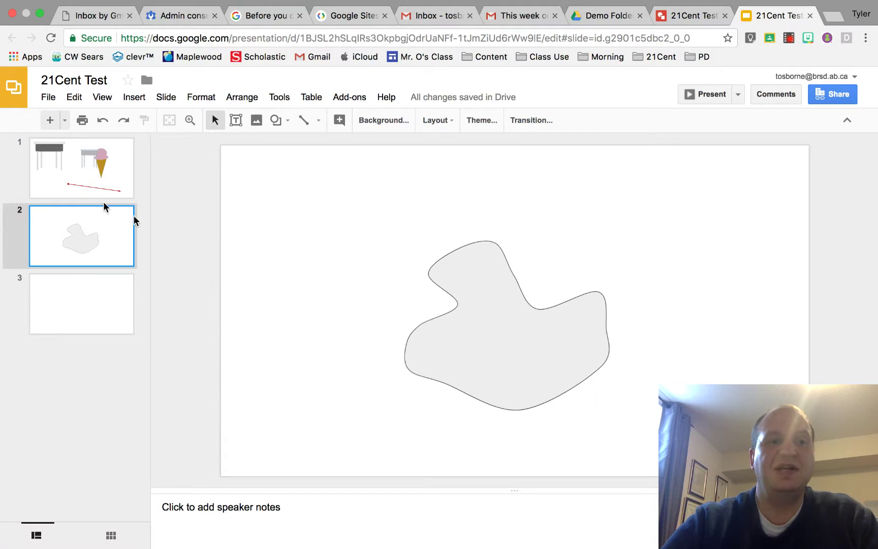
Review the slides, moving the blob-shape slide to the end and back to second place
left_click(374, 246)
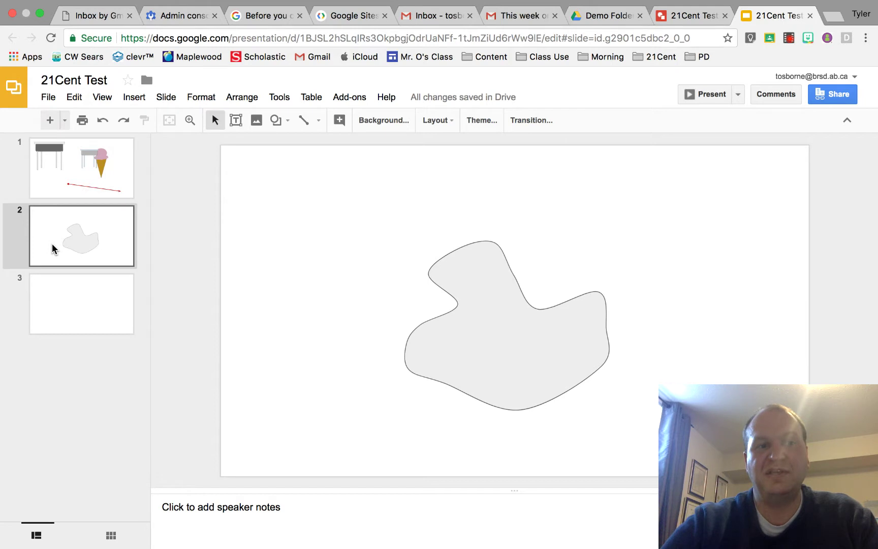
left_click(55, 194)
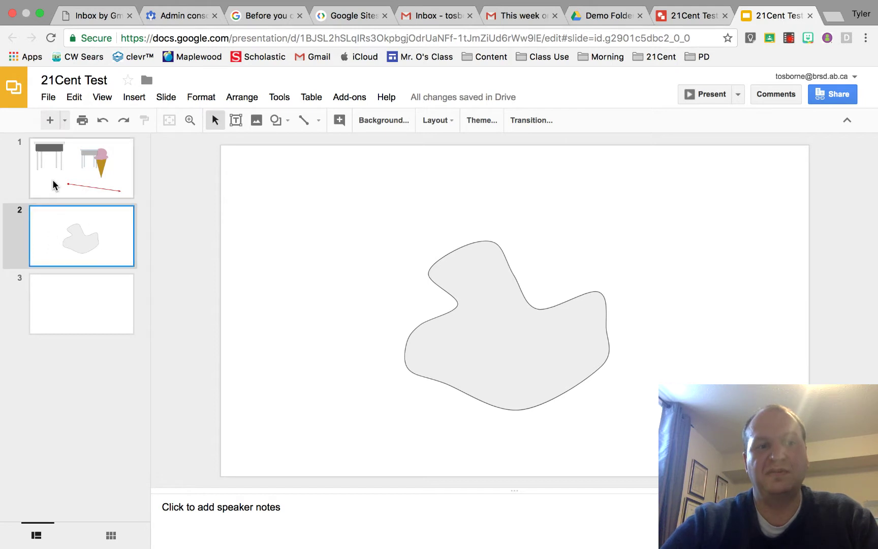
left_click(56, 236)
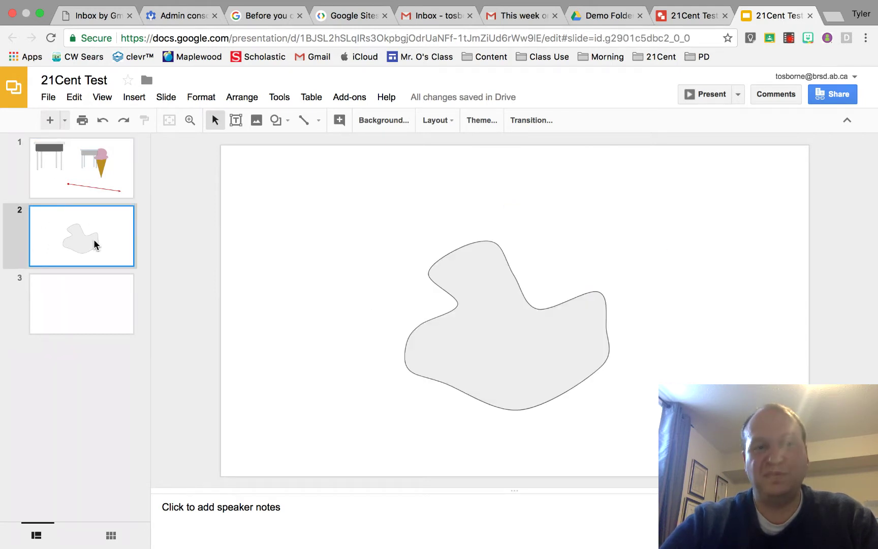
mouse_move(44, 233)
left_mouse_down()
mouse_move(44, 174)
mouse_move(67, 355)
left_mouse_up()
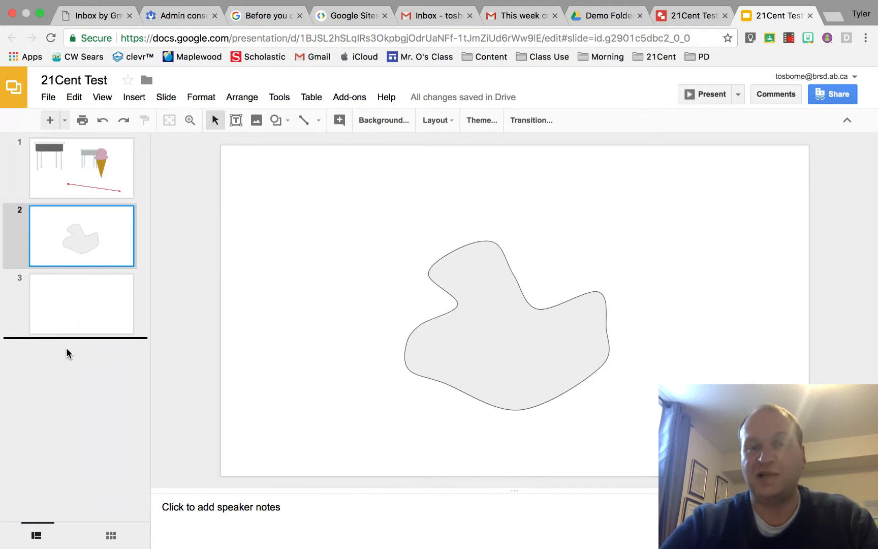
left_click_drag(67, 349, 67, 349)
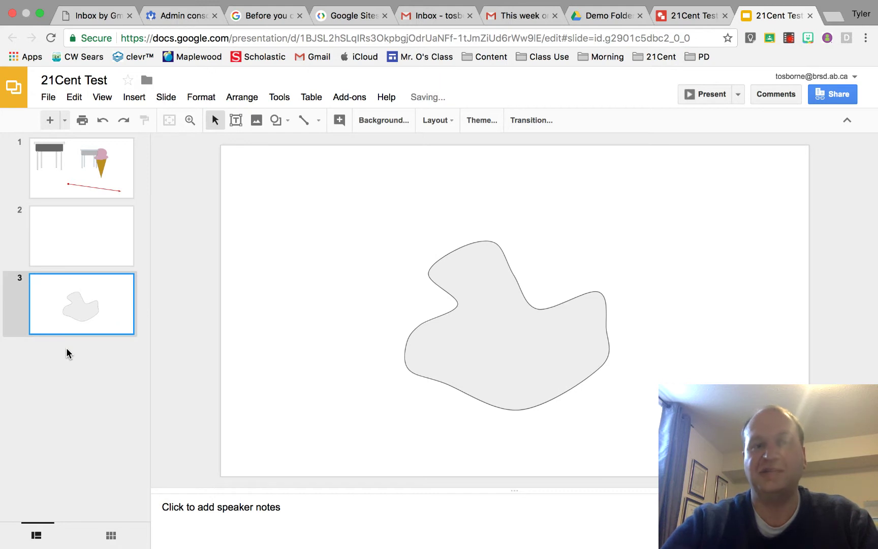
left_click_drag(54, 304, 52, 222)
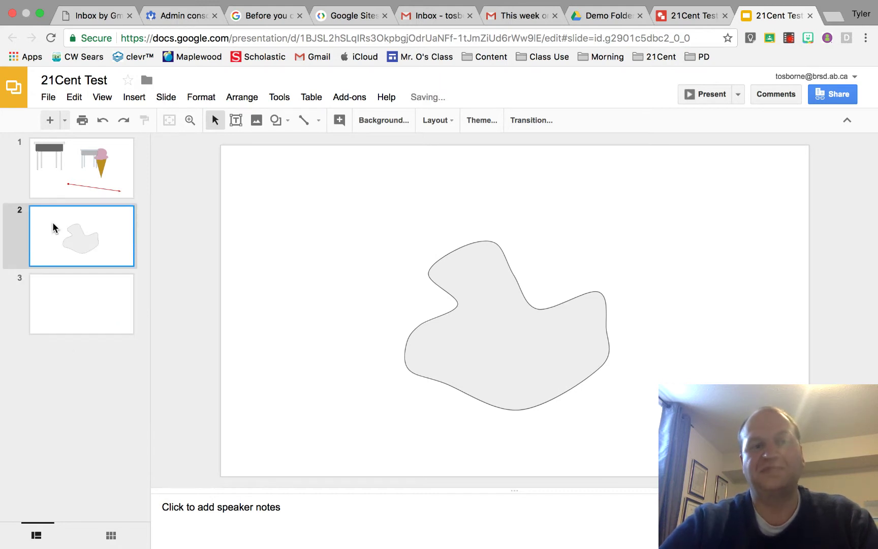
Remove the empty slide 3 using Delete slide from its context menu
left_click(63, 294)
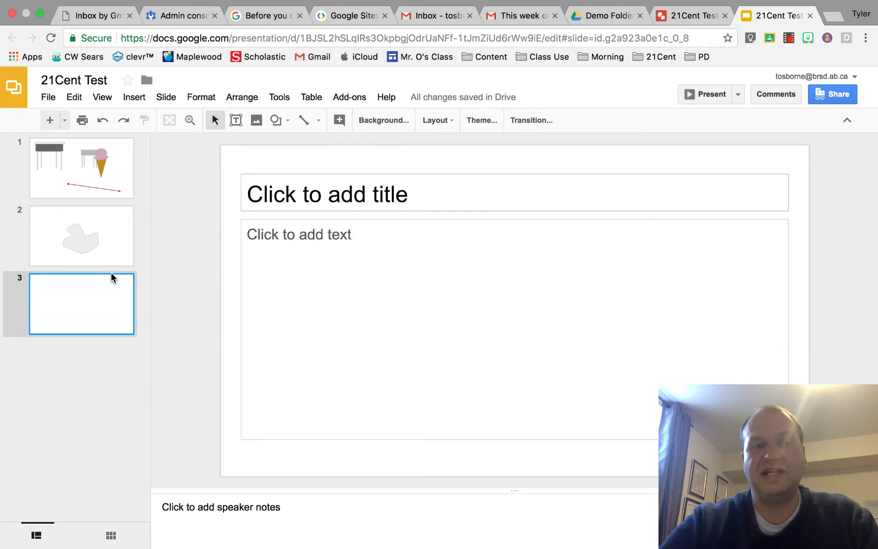
right_click(70, 293)
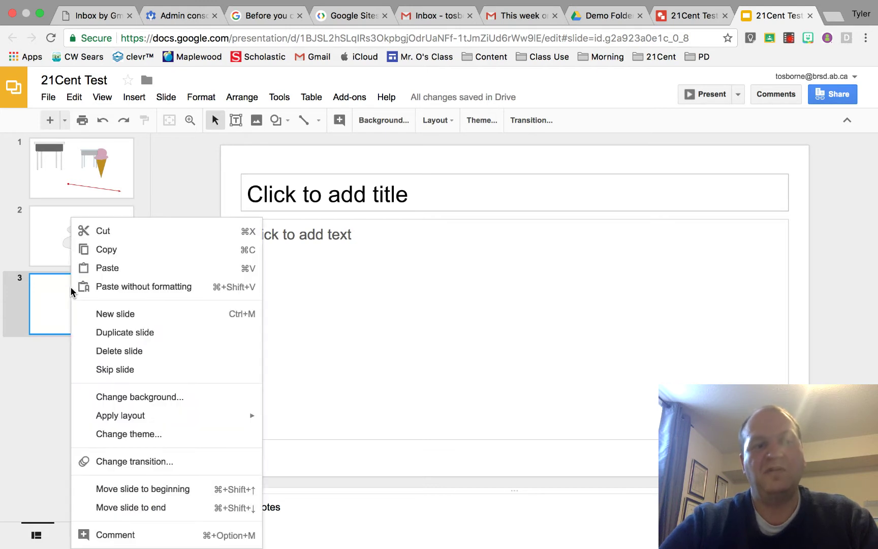
left_click(119, 351)
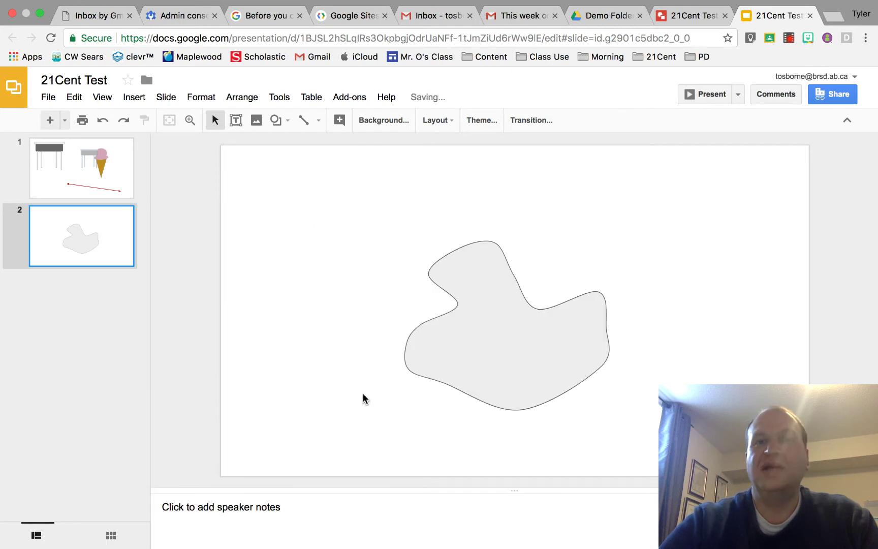